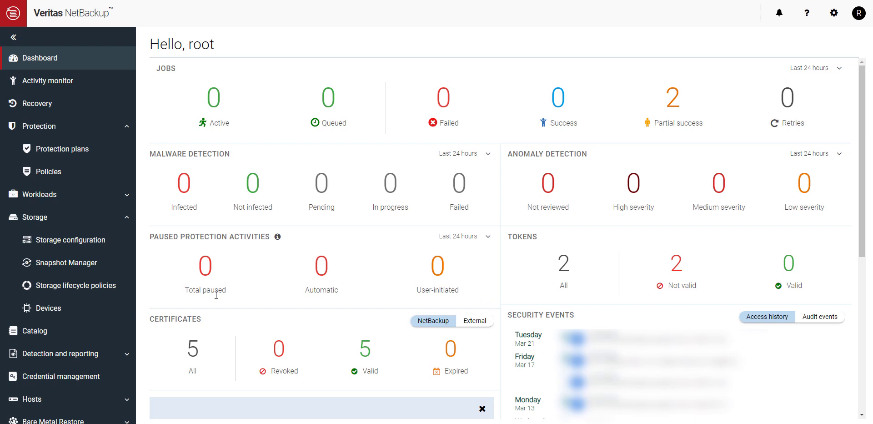
Step: Review the saved Recovery Vault Azure credential, then view Storage configuration with its two MSDP servers
left_click(58, 380)
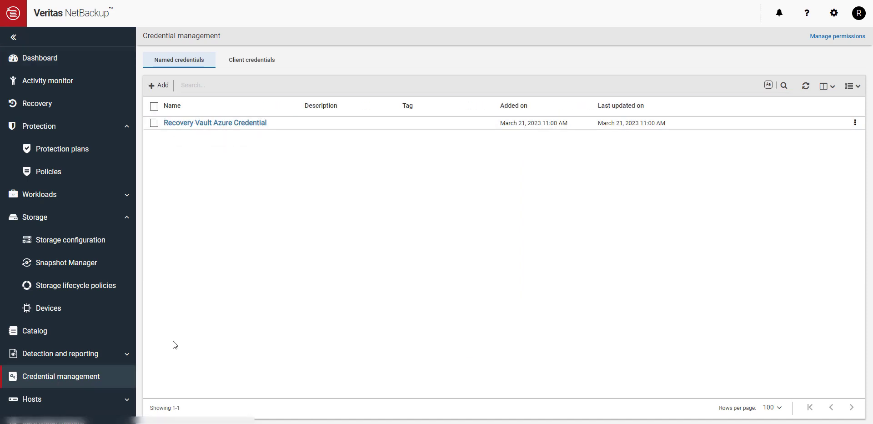
left_click(67, 244)
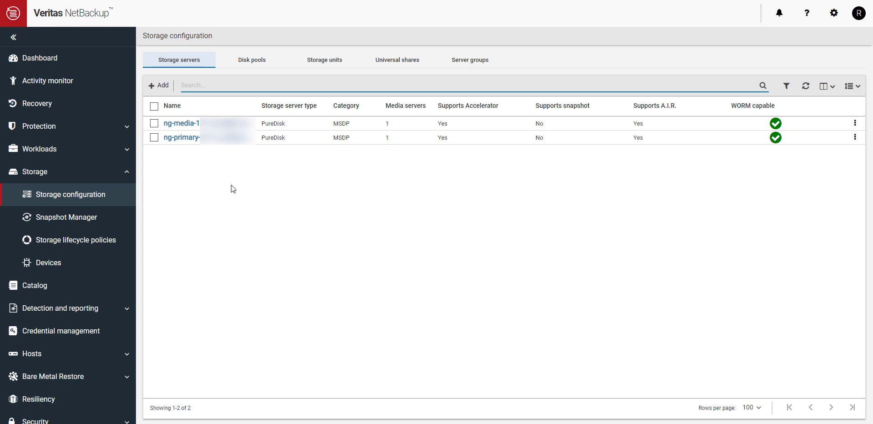
Step: Start a new disk pool on storage server ng-media named RV-Diskpool-1-cred1 and proceed to volumes
left_click(253, 61)
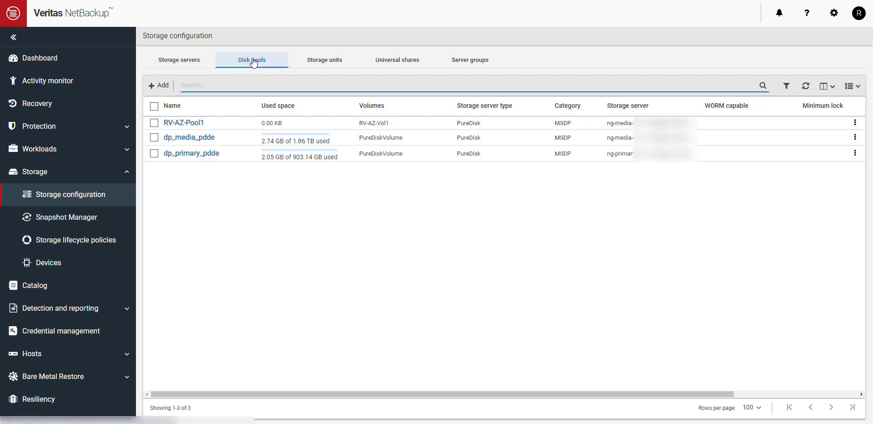
left_click(150, 86)
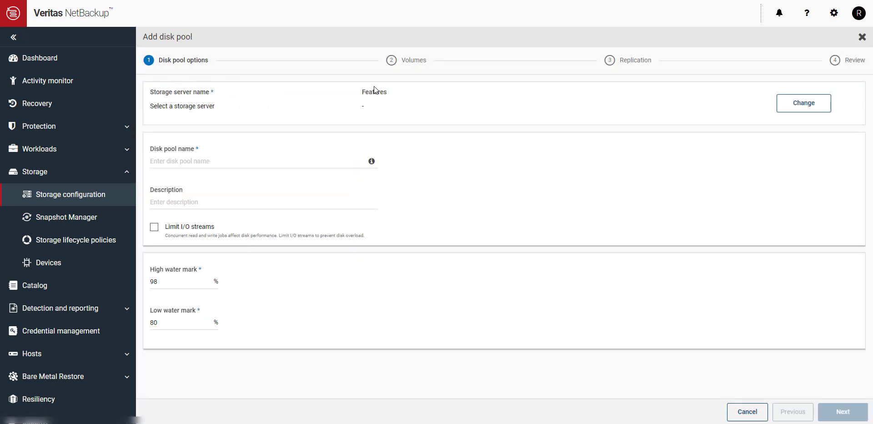
left_click(796, 108)
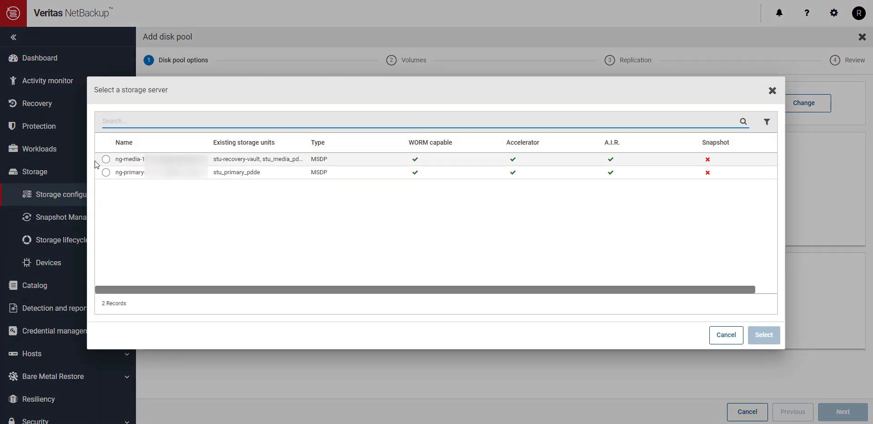
left_click(107, 160)
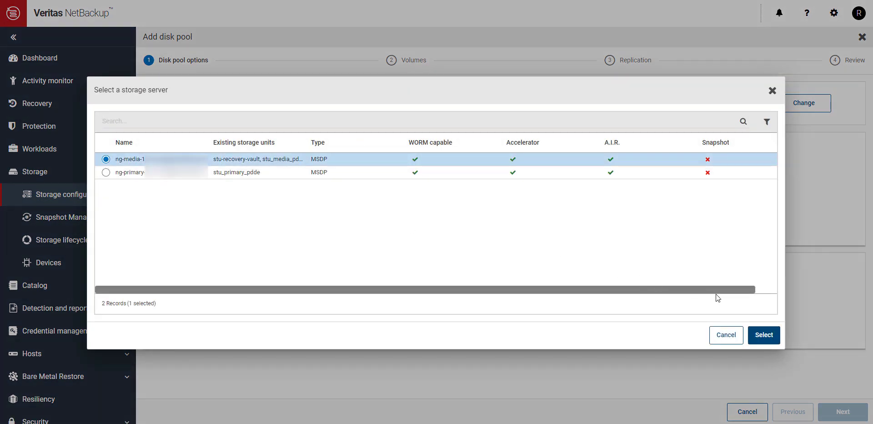
left_click(759, 335)
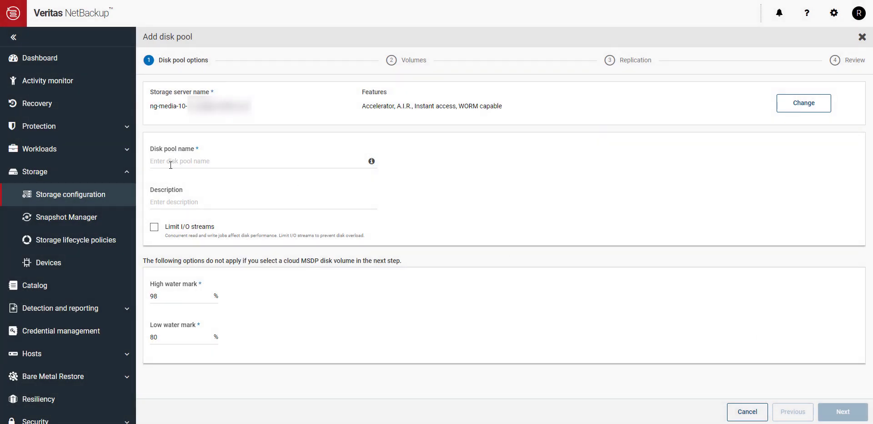
left_click(171, 163)
type("RV-Diskpool-1-cred1")
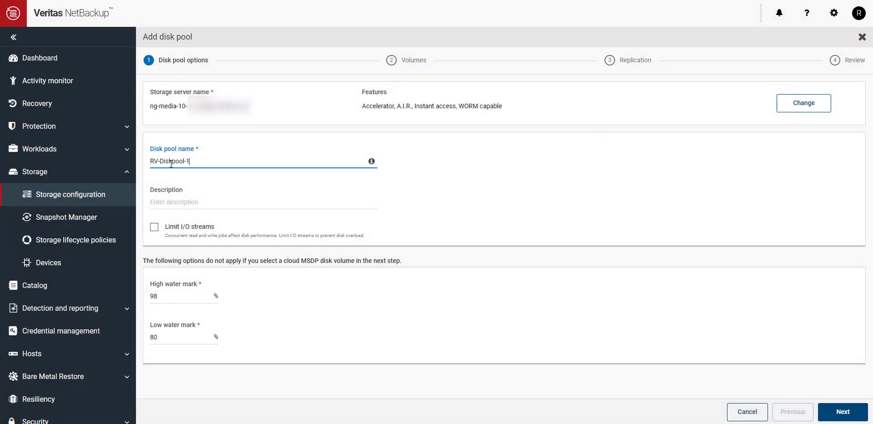
left_click(841, 412)
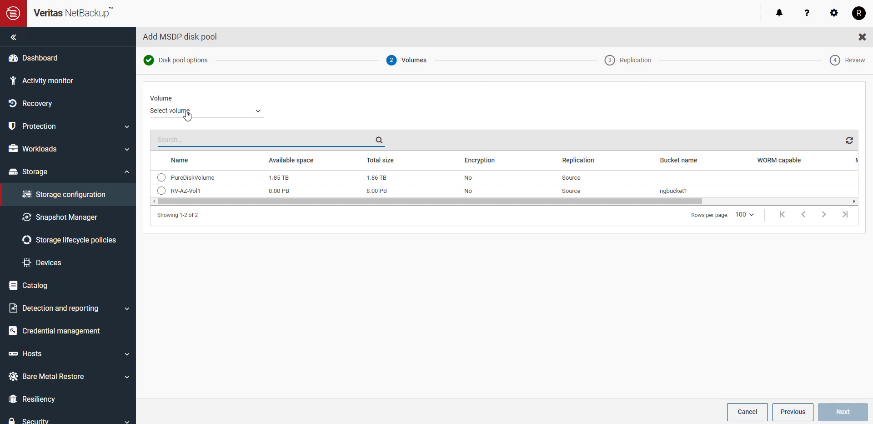
Step: Create a new volume named RV-Vol1-cred1 instead of reusing an existing one
left_click(187, 114)
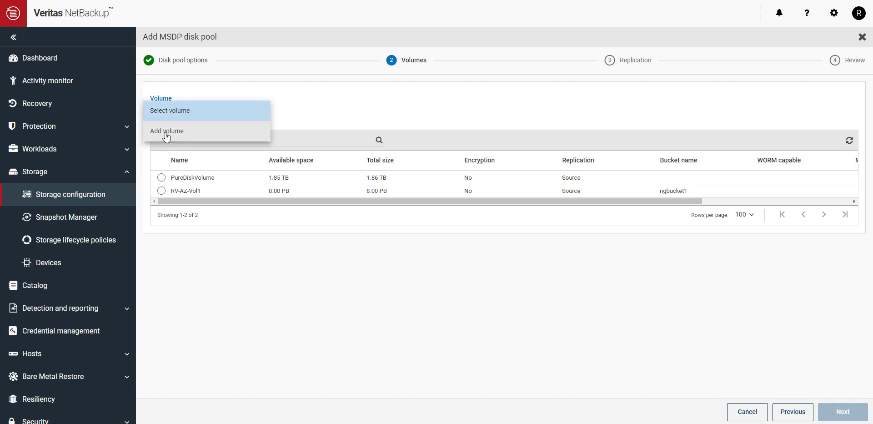
left_click(166, 133)
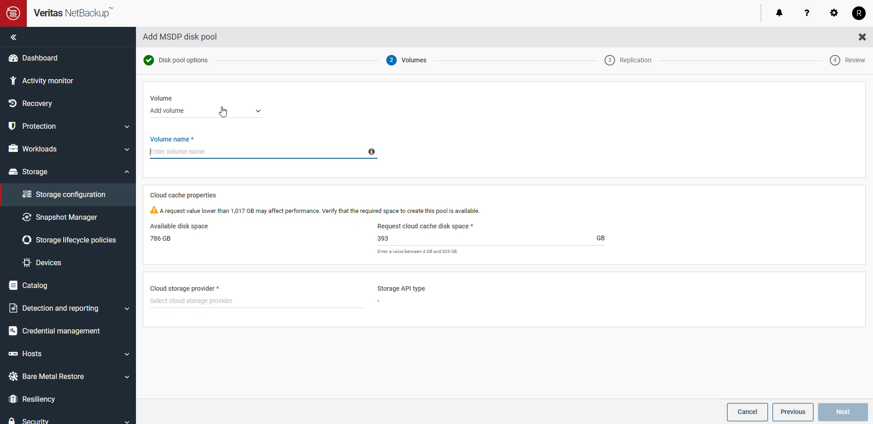
type("RV-Vol1-cred1")
left_click(182, 304)
Step: Set provider to Veritas Alta Recovery Vault Azure, keep Account access tier, region blob.core.windows.net
left_click(183, 302)
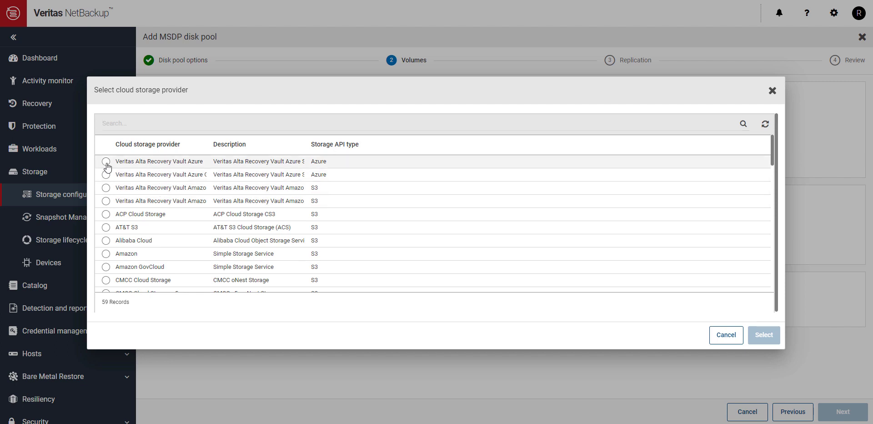
left_click(106, 163)
left_click(770, 335)
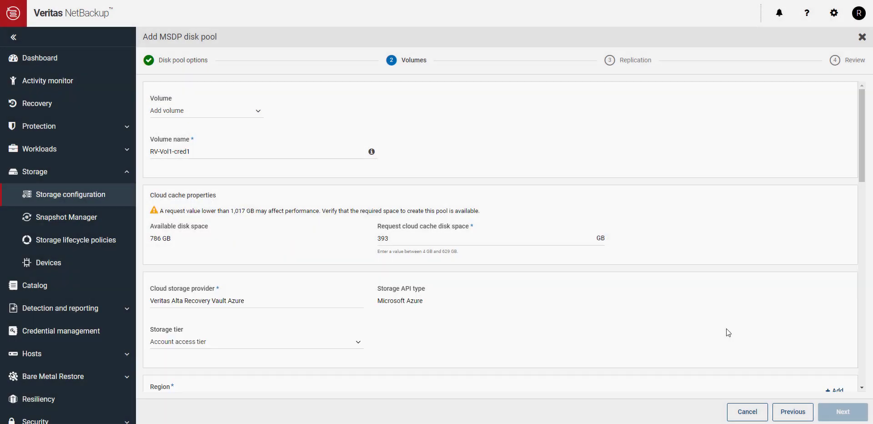
scroll(478, 327, "down", 4)
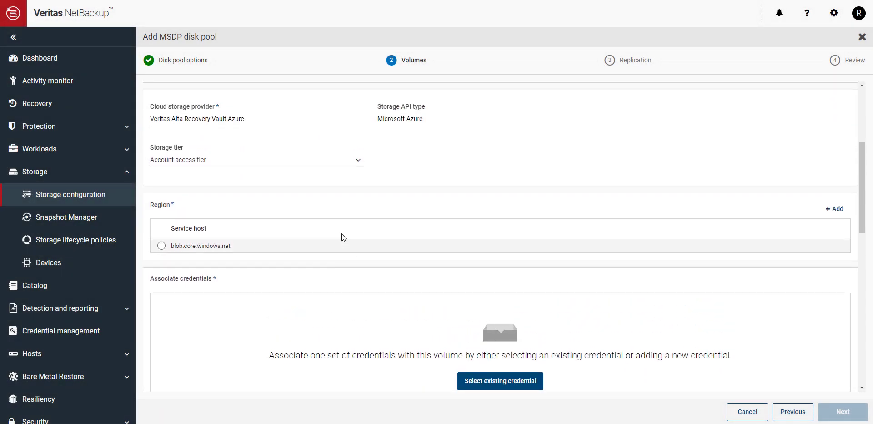
left_click(275, 165)
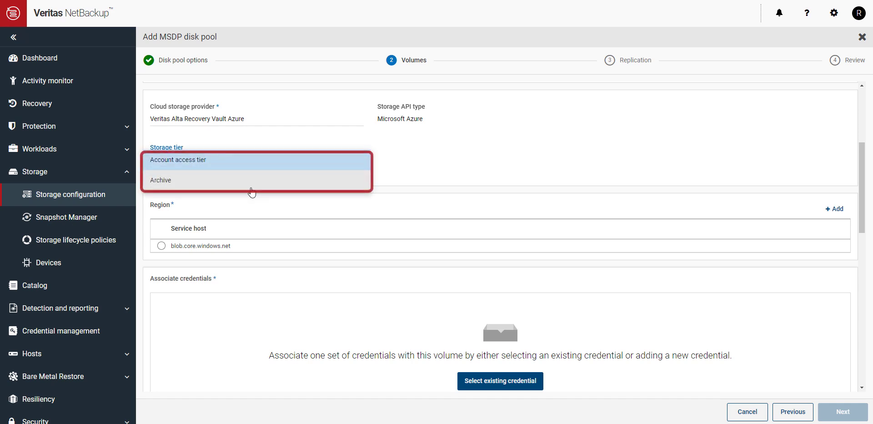
left_click(416, 167)
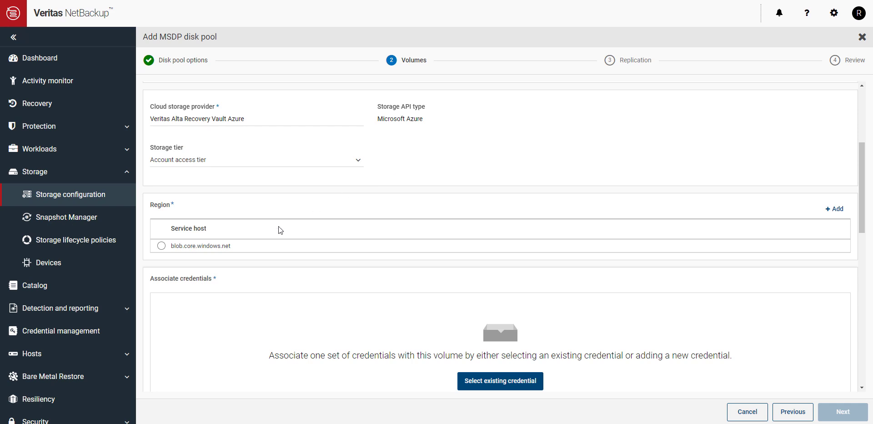
left_click(162, 246)
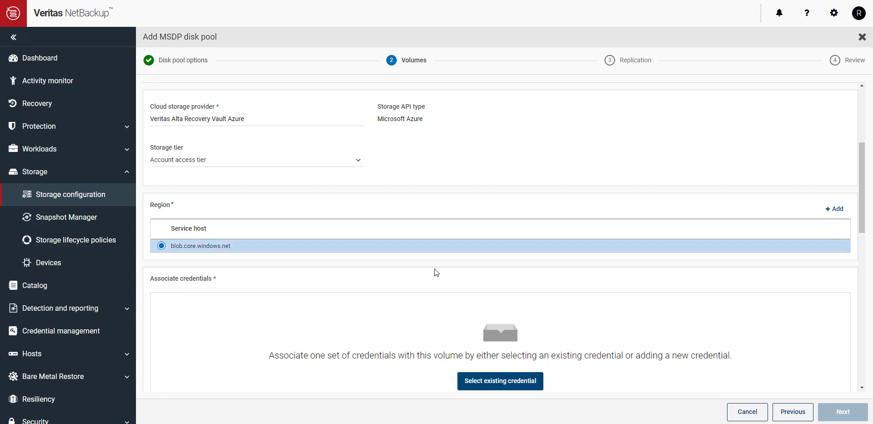
scroll(432, 273, "down", 3)
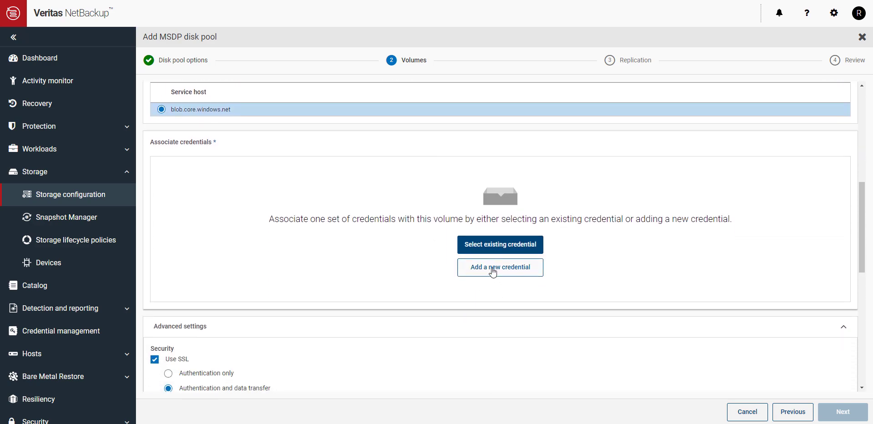
Step: Associate the existing credential rv-credential-1 with the volume
left_click(489, 245)
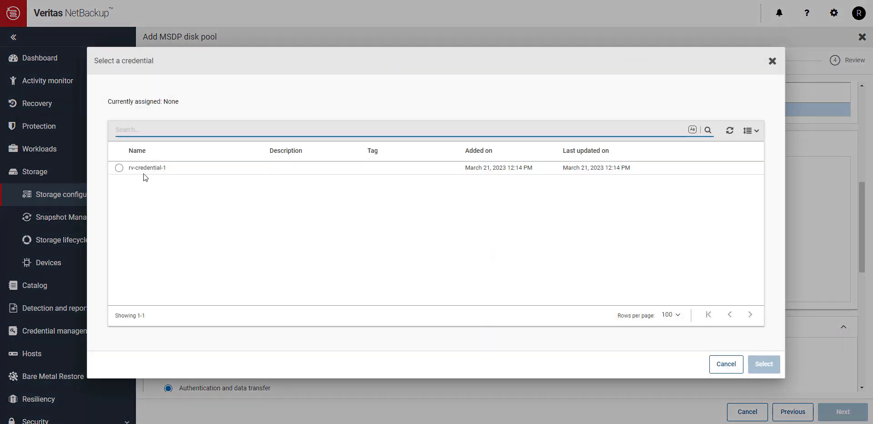
left_click(119, 168)
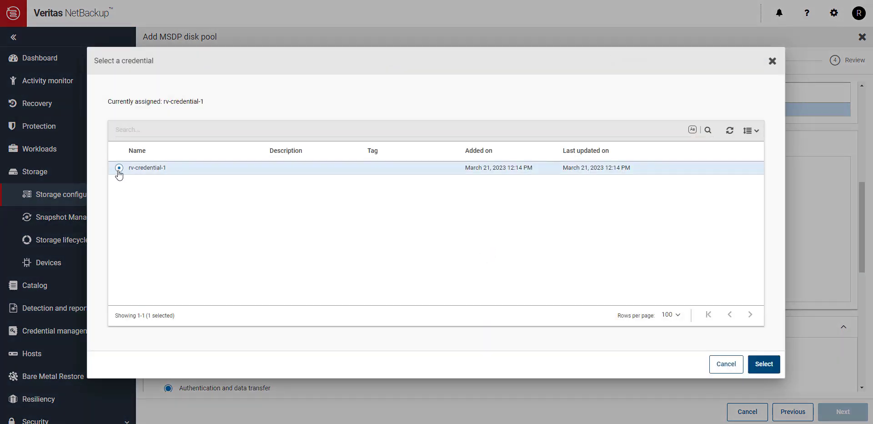
left_click(763, 366)
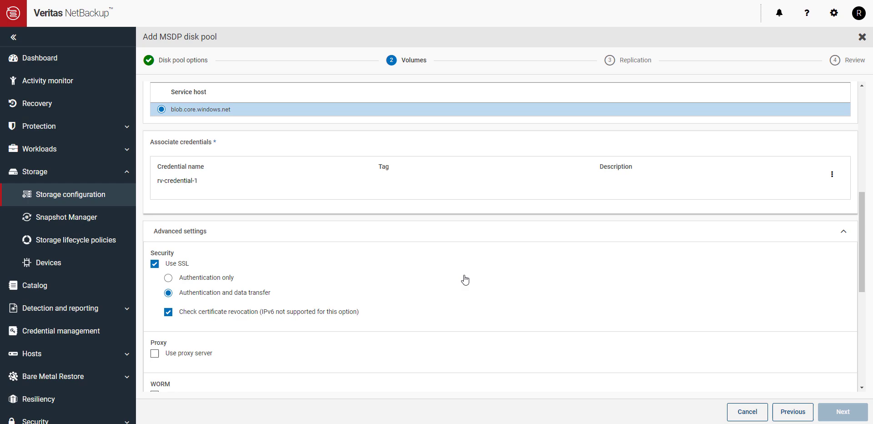
Step: Retrieve the bucket list, add a new bucket ng-bucket1-cred1, and select it
scroll(447, 282, "down", 3)
scroll(447, 280, "down", 2)
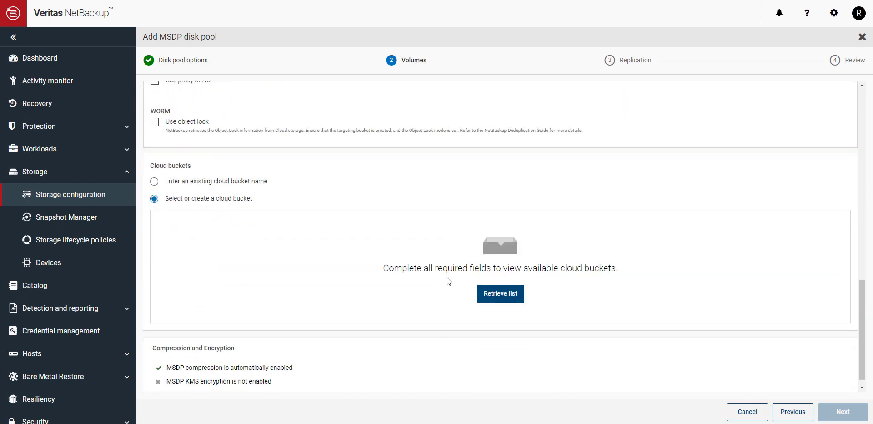
left_click(497, 287)
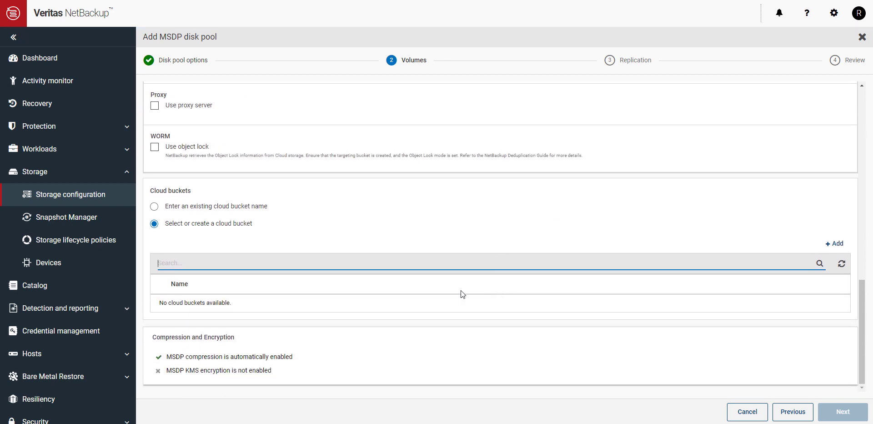
left_click(836, 245)
type("ng-bucket1-cred1")
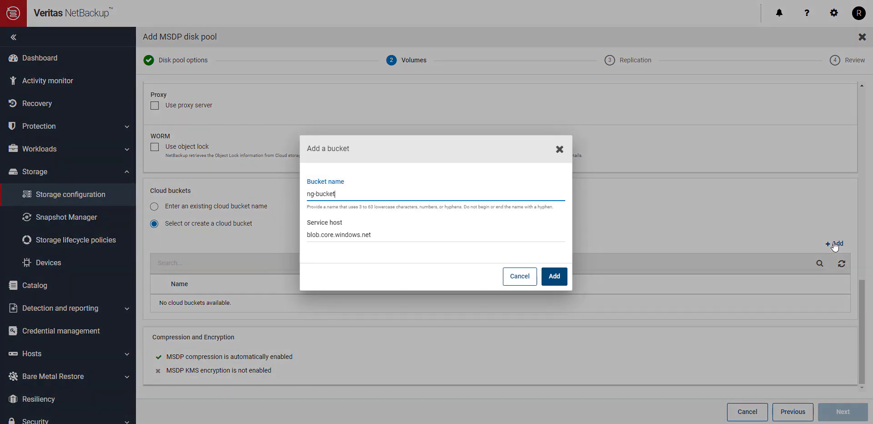
left_click(553, 278)
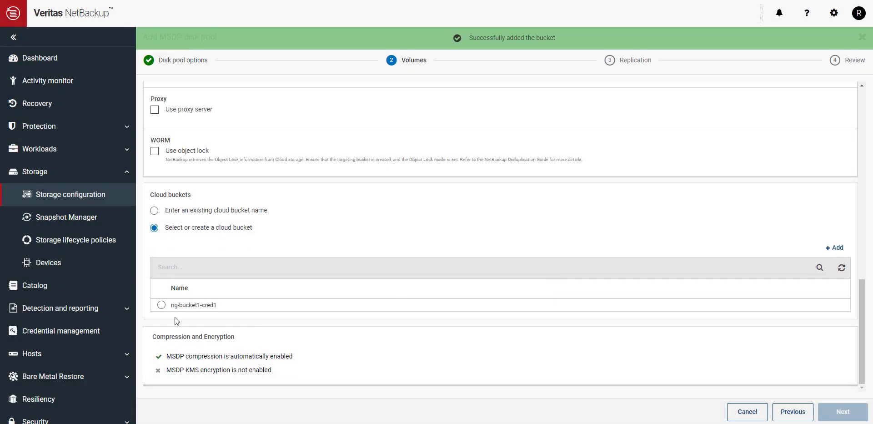
left_click(162, 305)
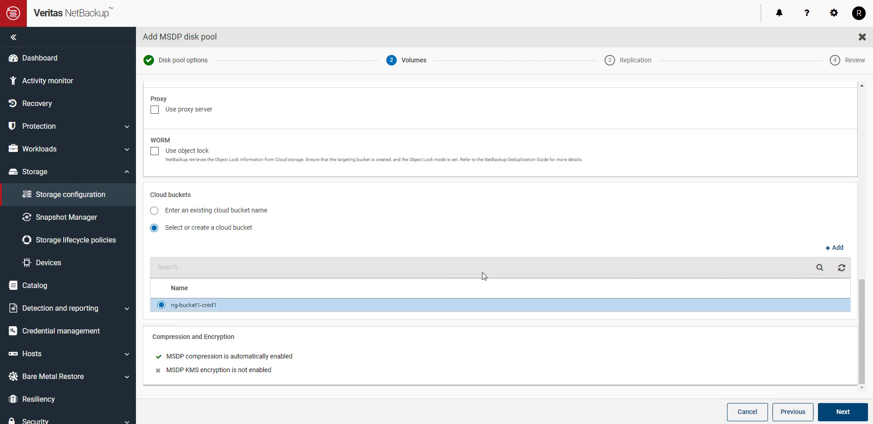
Step: Skip replication, review and create the disk pool, then close the completed progress dialog
left_click(841, 411)
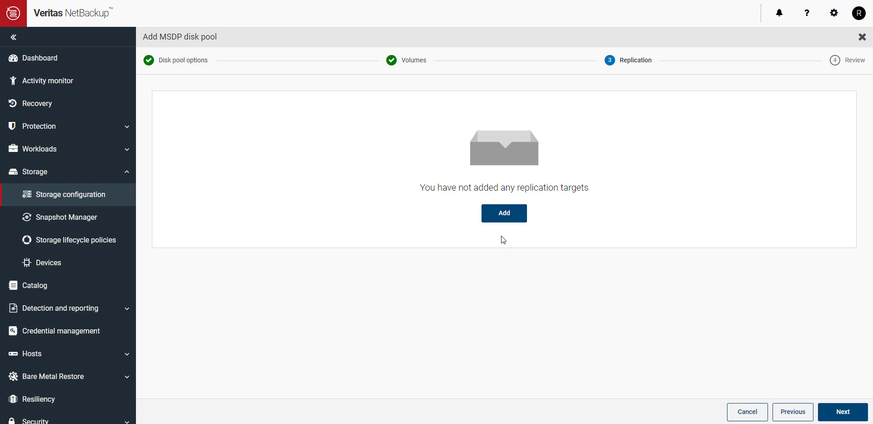
left_click(843, 414)
scroll(457, 303, "down", 6)
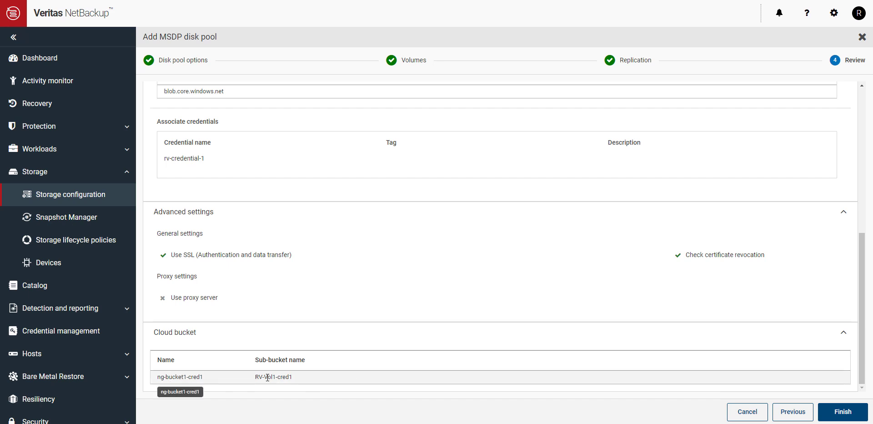
left_click(842, 412)
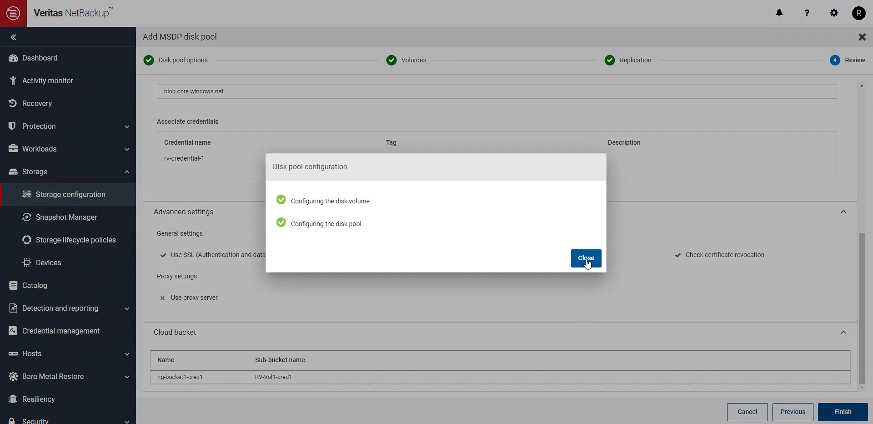
left_click(586, 258)
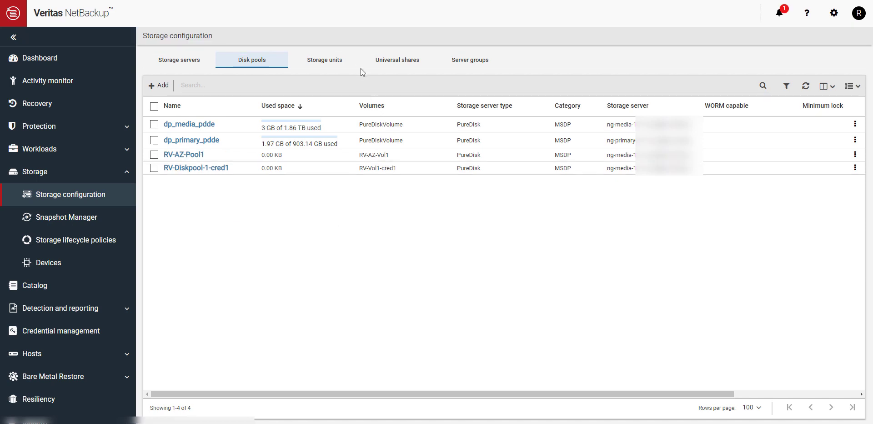
Step: From the Storage units tab, begin adding an MSDP storage unit
left_click(320, 63)
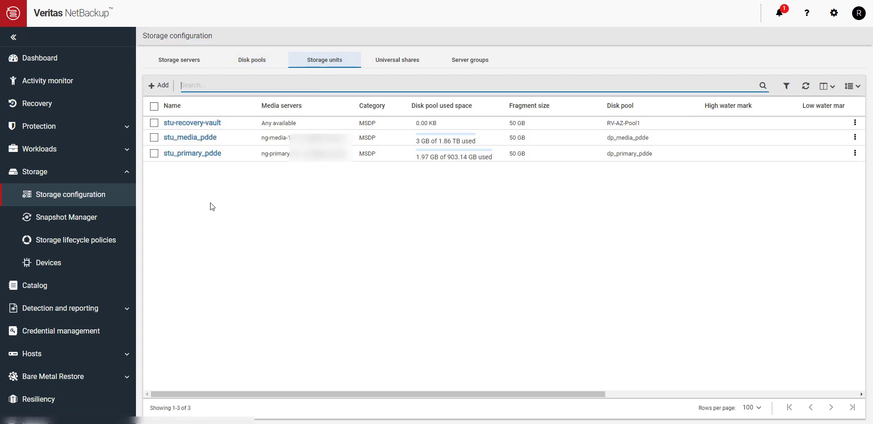
left_click(153, 88)
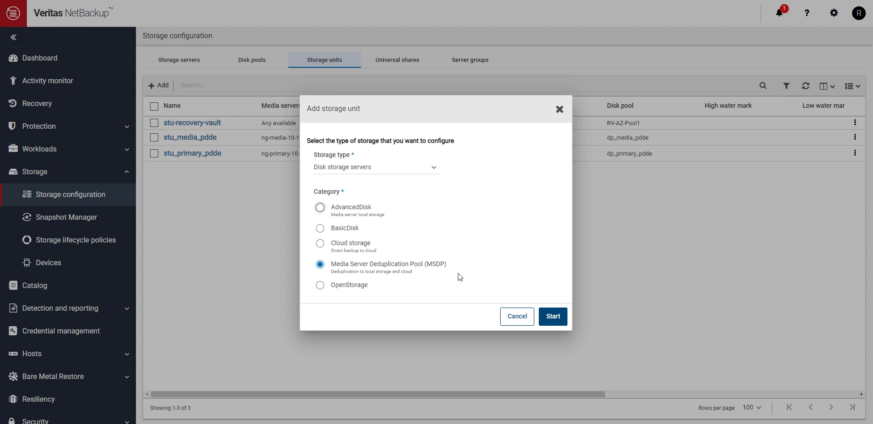
Step: Name the unit stu-rv1-azure1, pick pool RV-Diskpool-1-cred1, keep automatic media server, and save
left_click(555, 317)
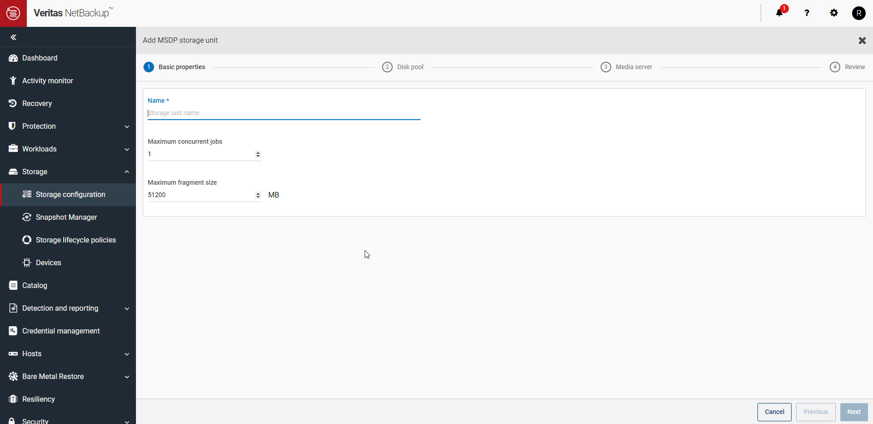
type("stu-rv1-azure1")
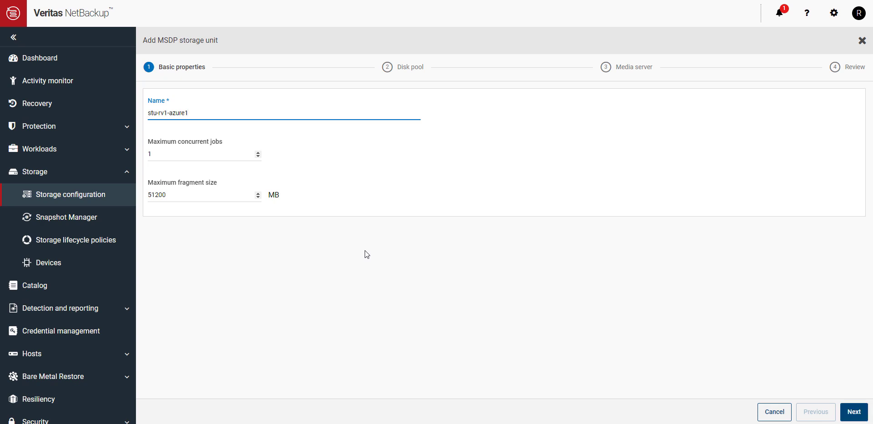
left_click(853, 411)
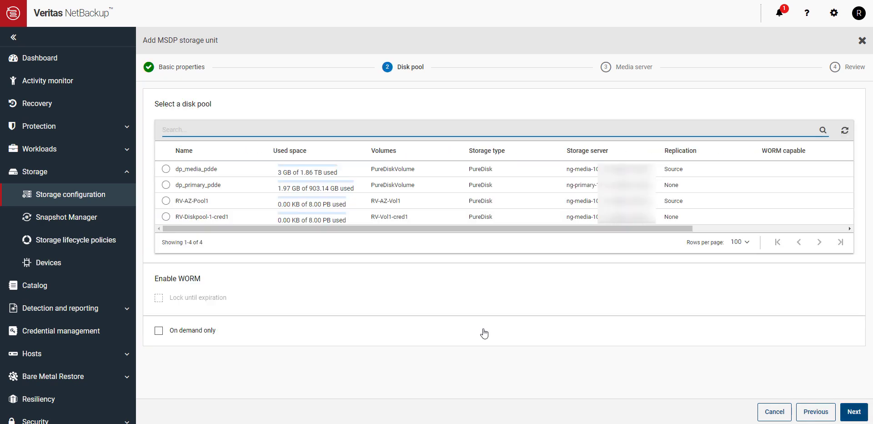
left_click(167, 220)
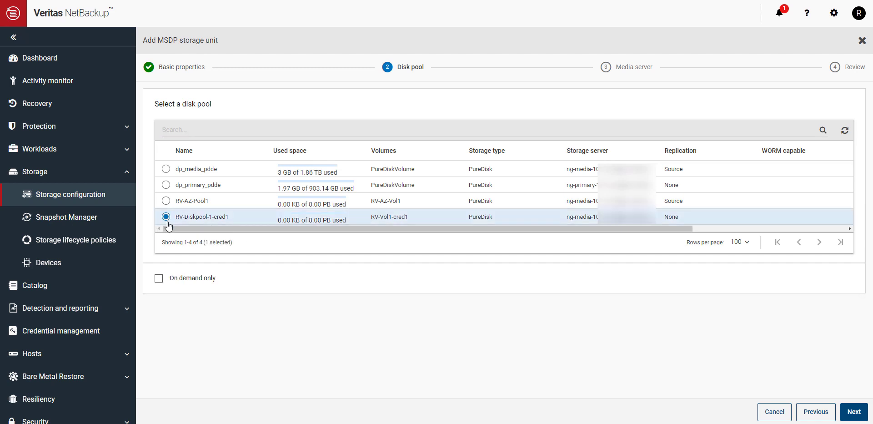
left_click(853, 411)
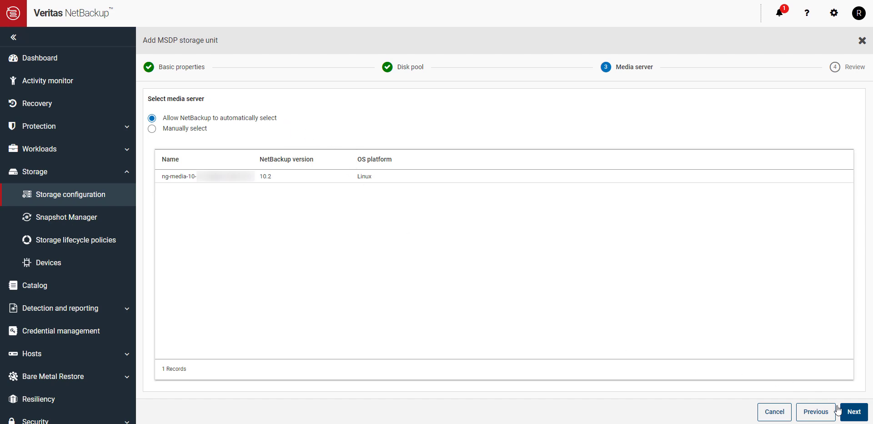
left_click(854, 412)
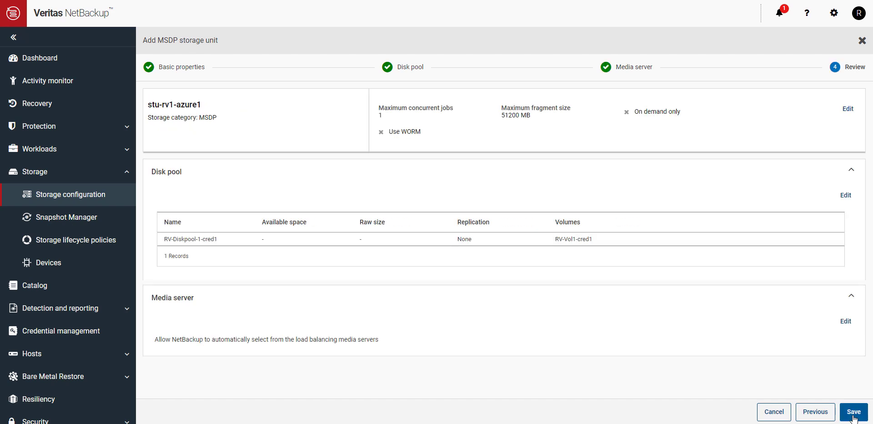
left_click(853, 412)
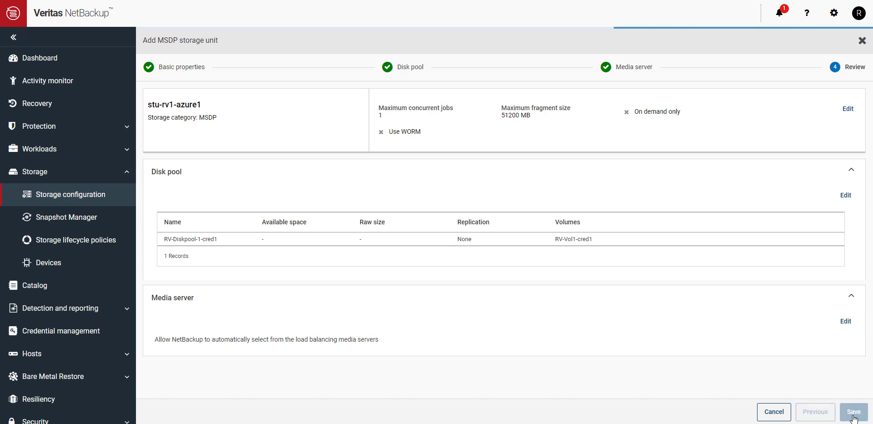